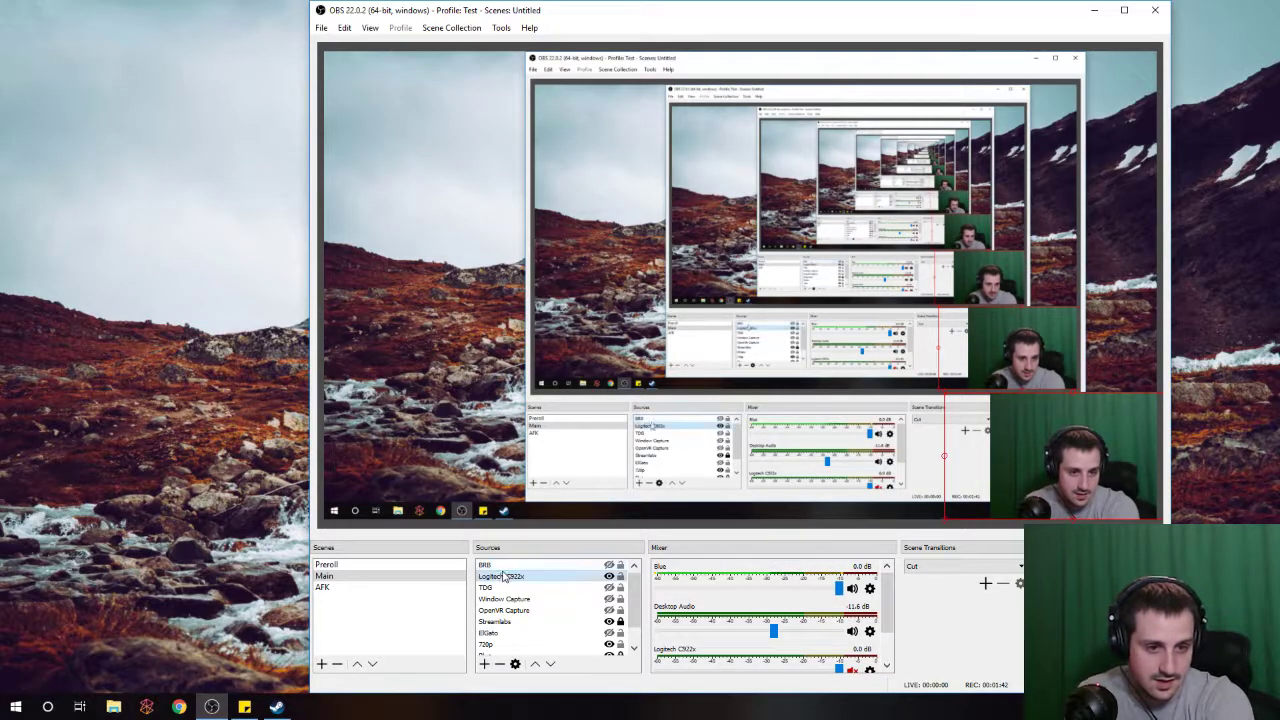
Add a Chroma Key effect filter named "Chroma Key2" to the Logitech C922x source
right_click(507, 578)
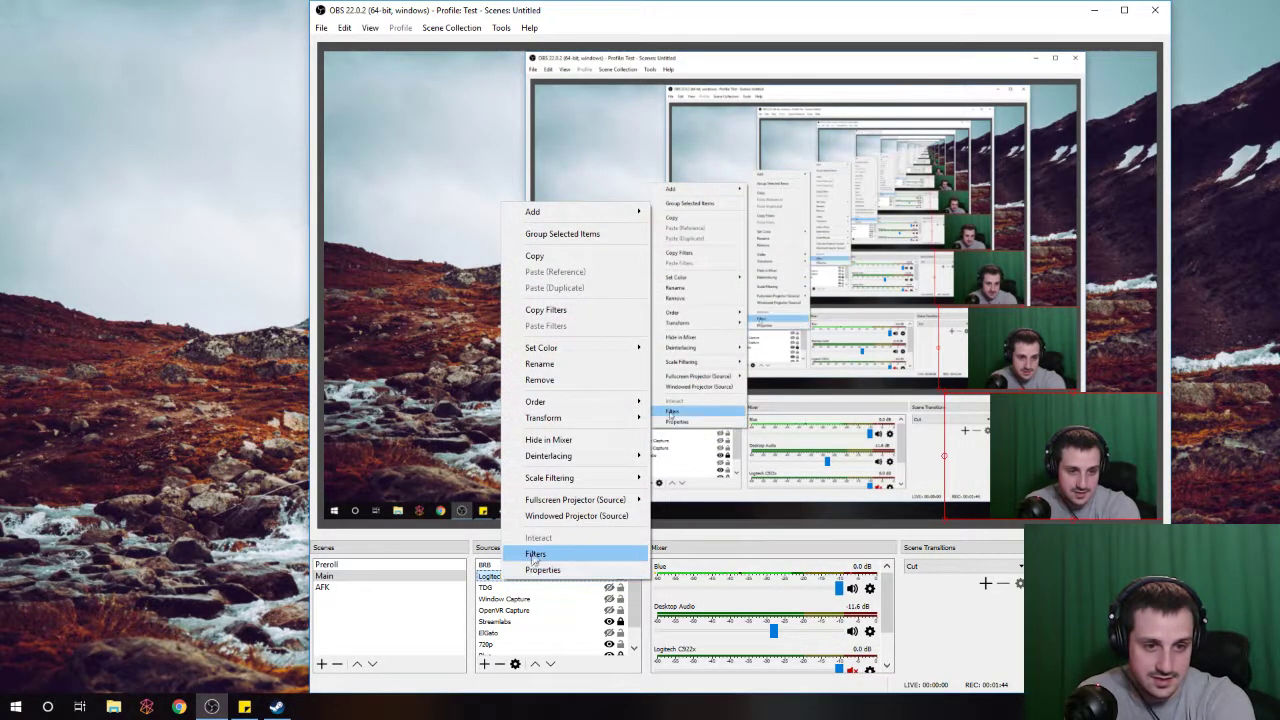
click(535, 555)
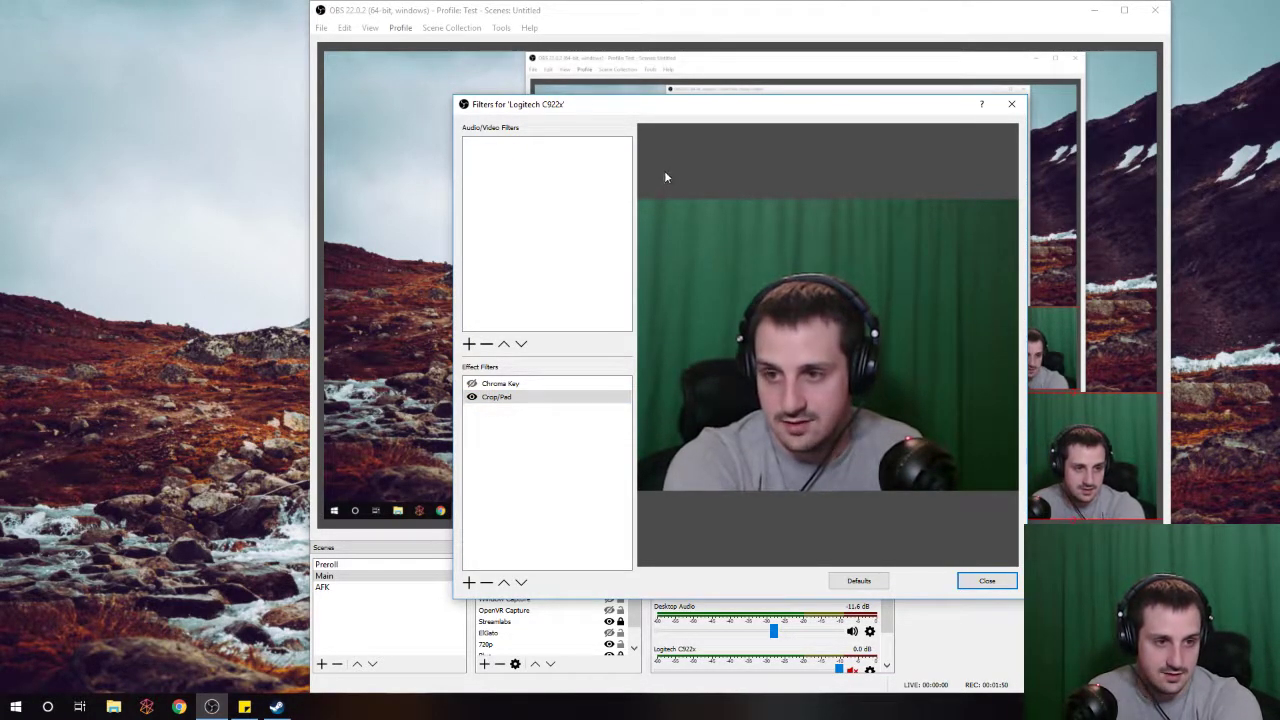
click(469, 582)
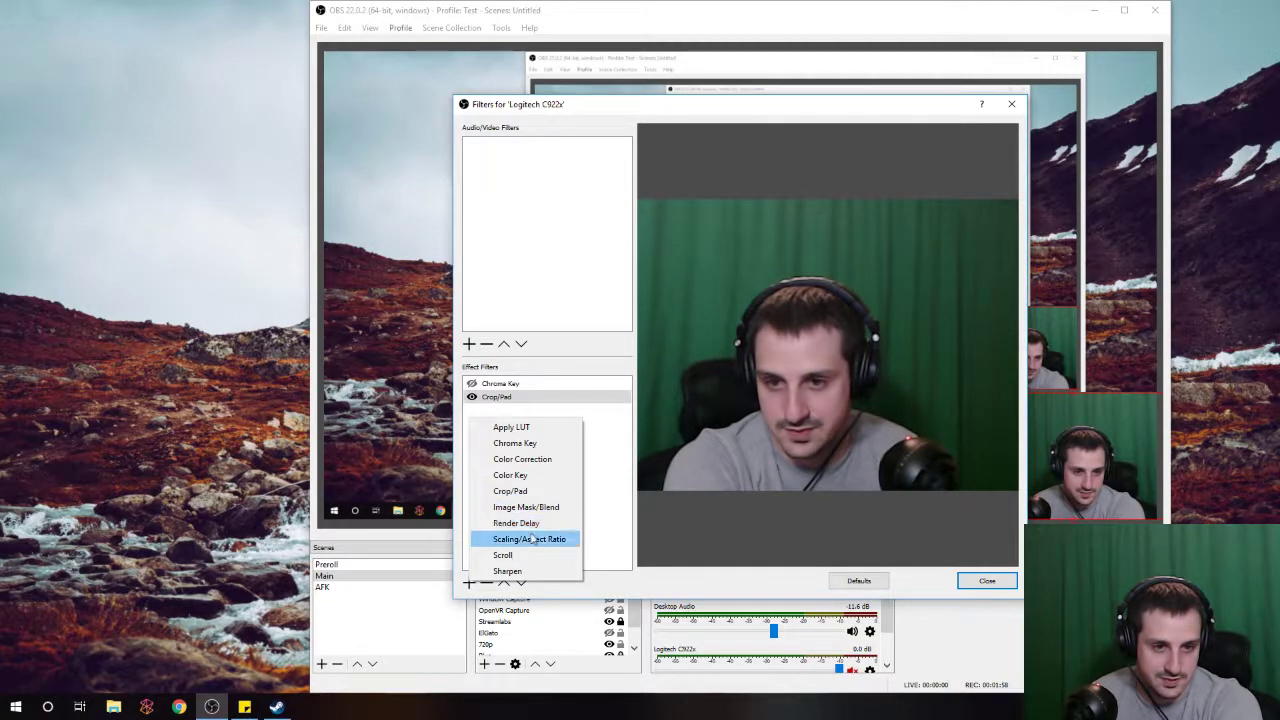
click(537, 445)
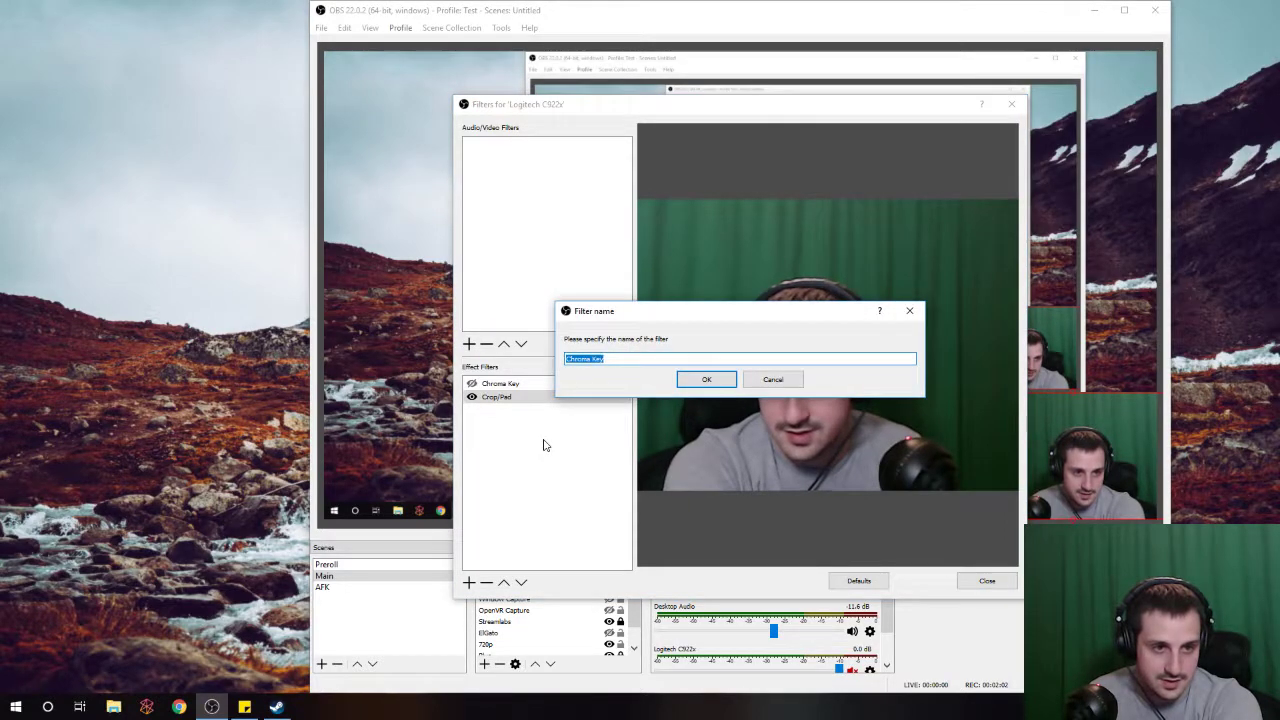
click(614, 360)
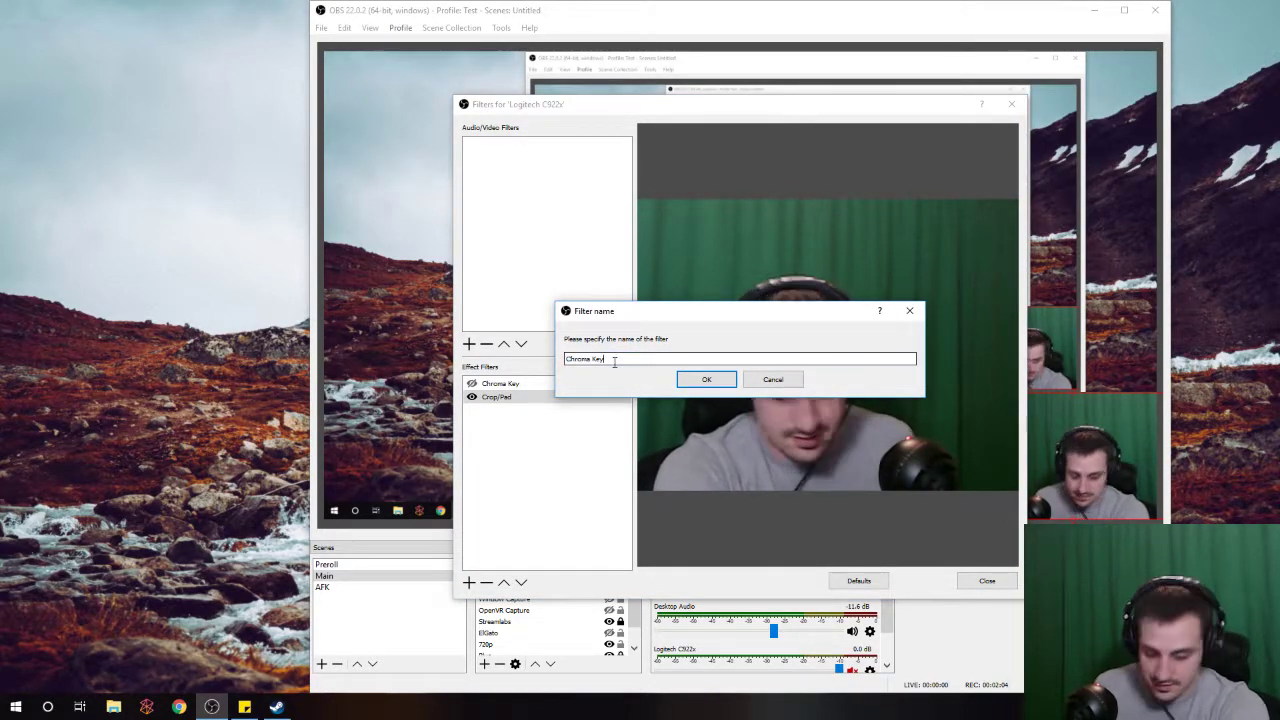
text(2)
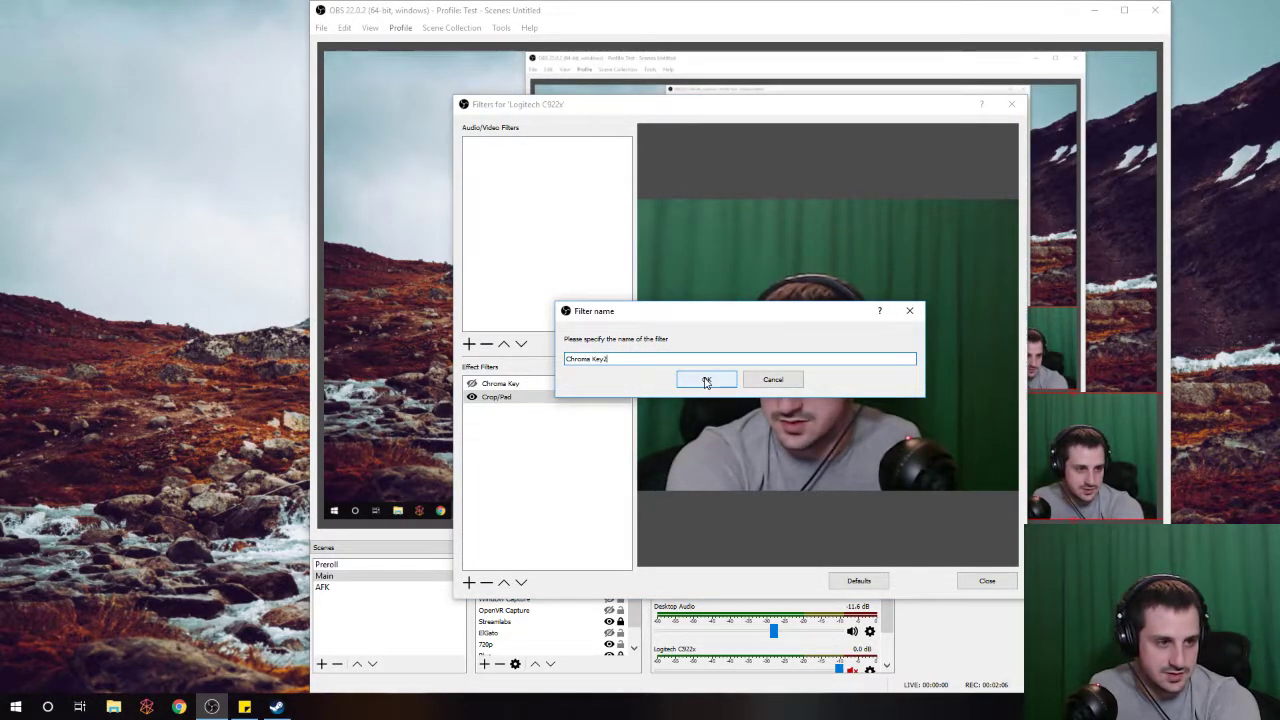
click(706, 380)
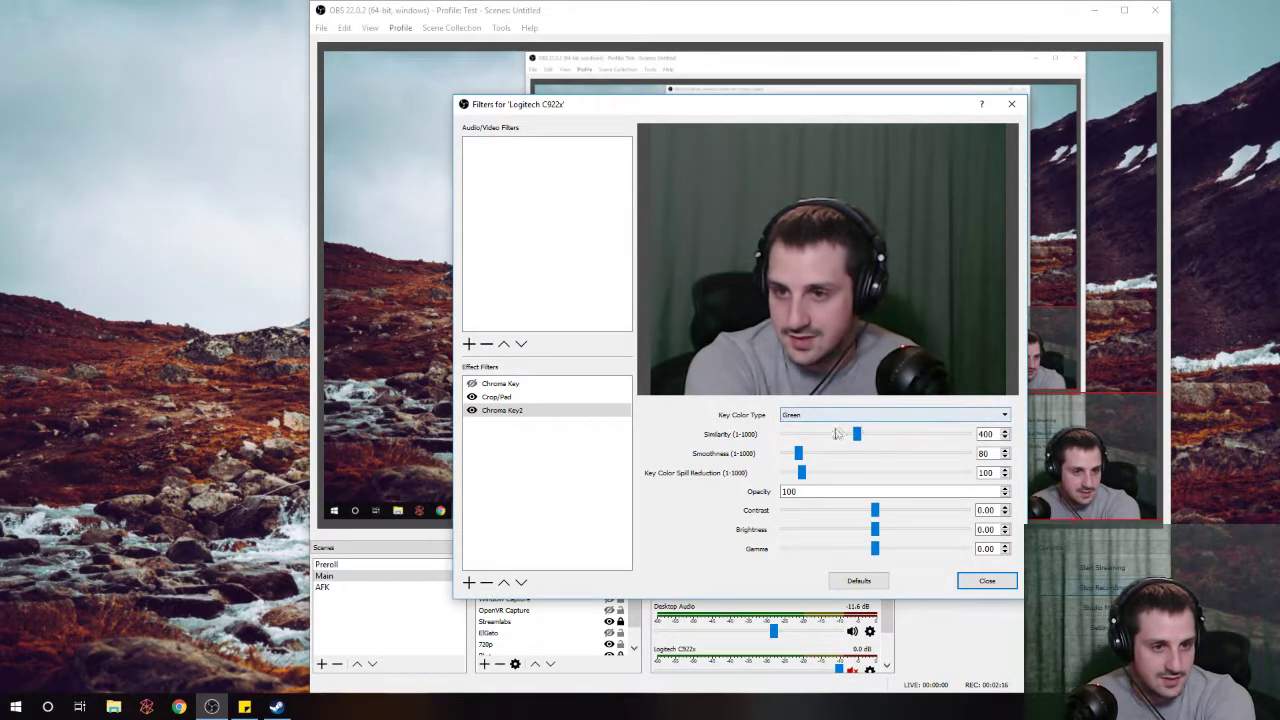
Set Chroma Key2's similarity to 125 and switch to a custom key color sampled from the green backdrop in the webcam preview
drag(854, 433, 806, 434)
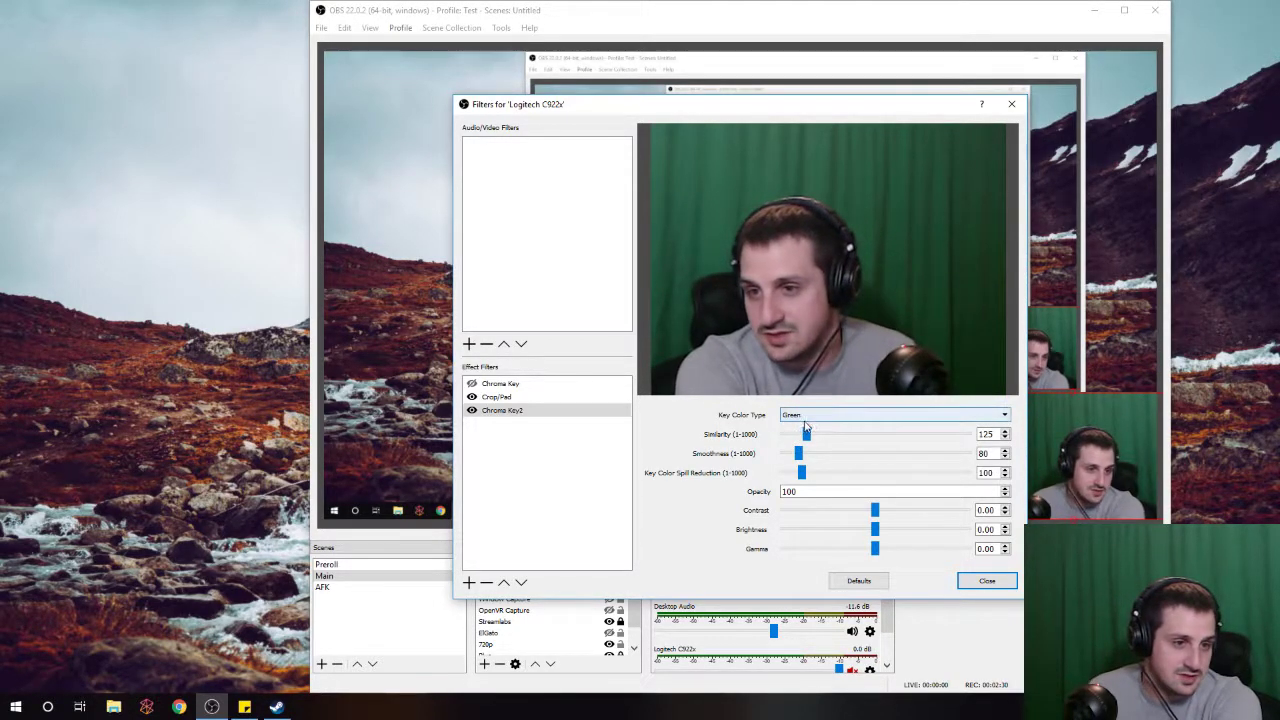
click(820, 418)
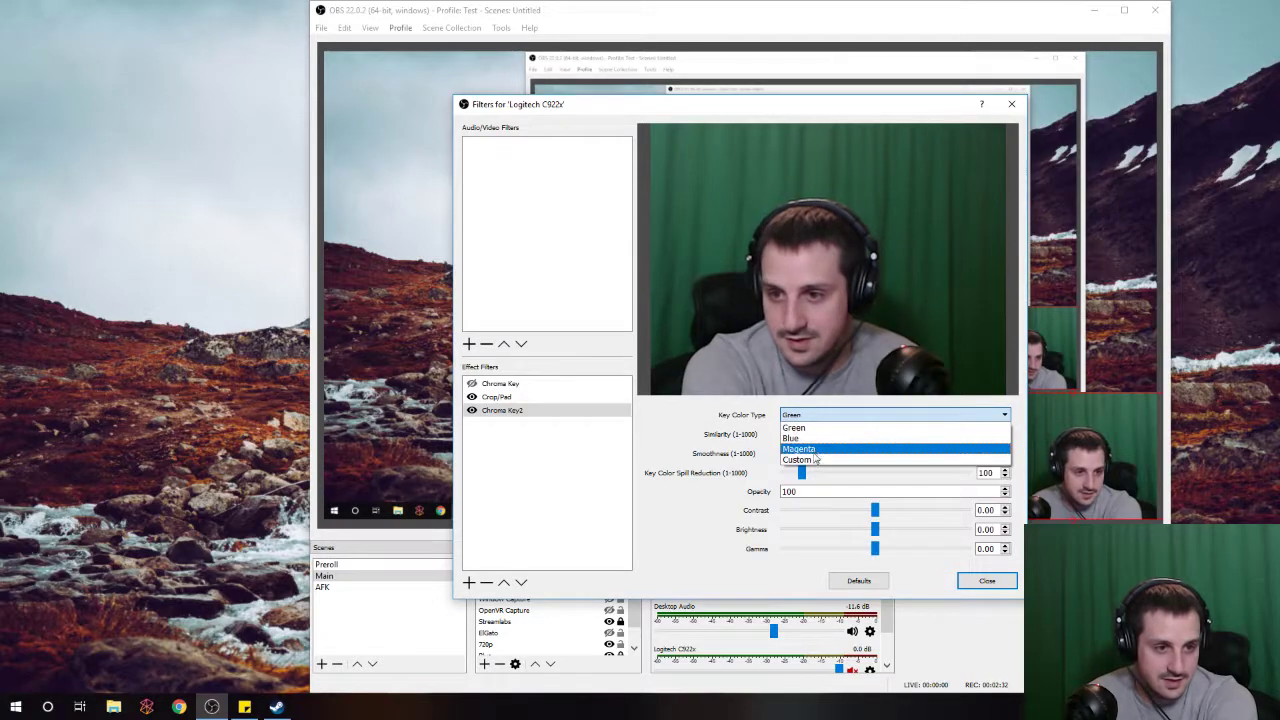
click(813, 459)
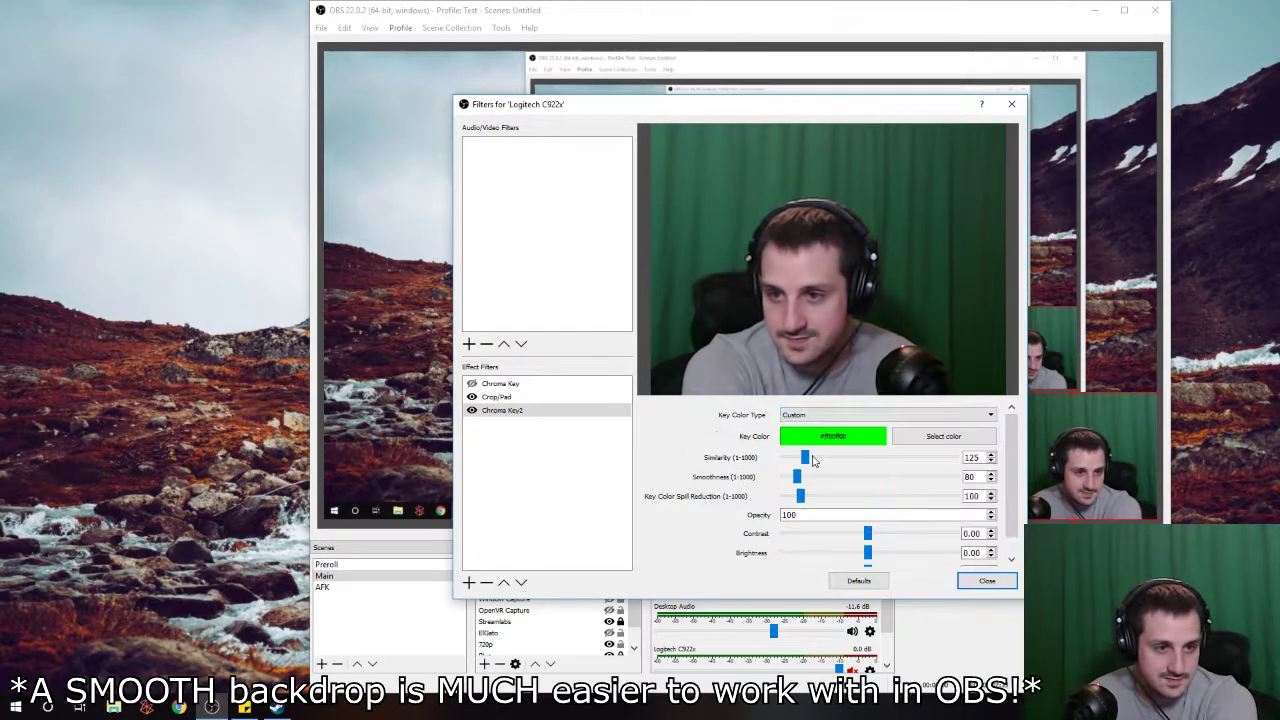
click(943, 436)
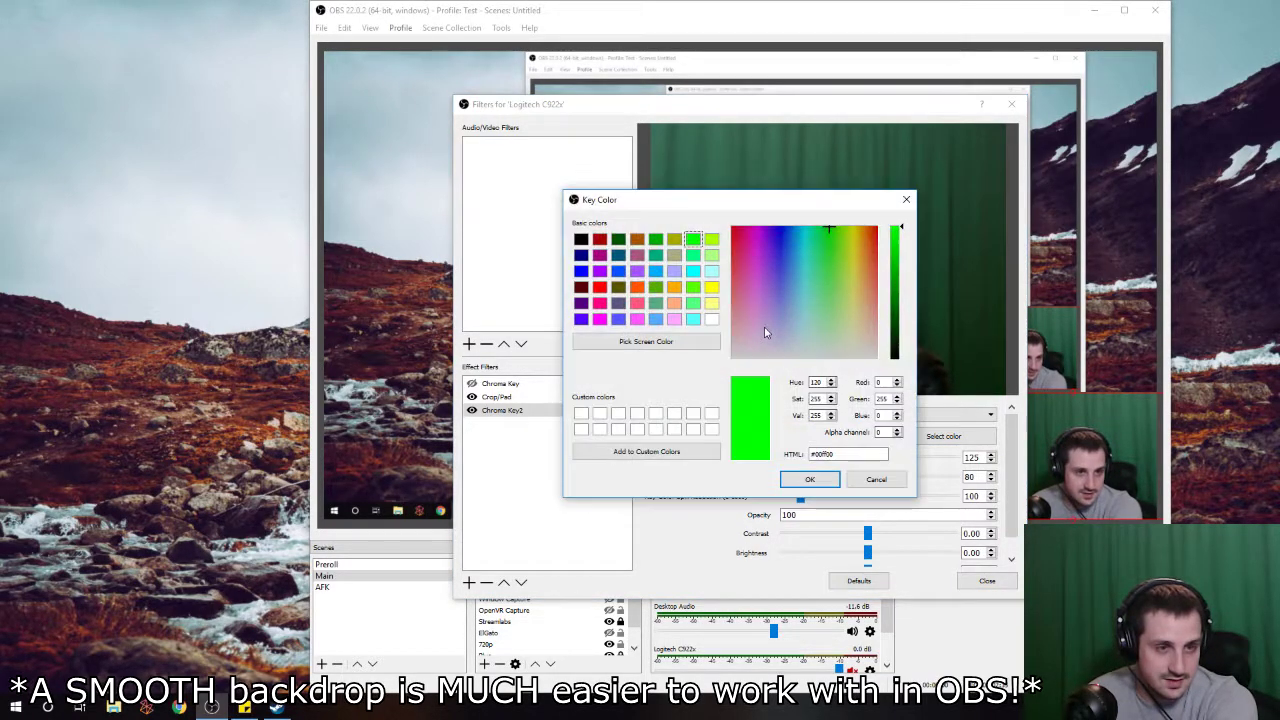
click(660, 341)
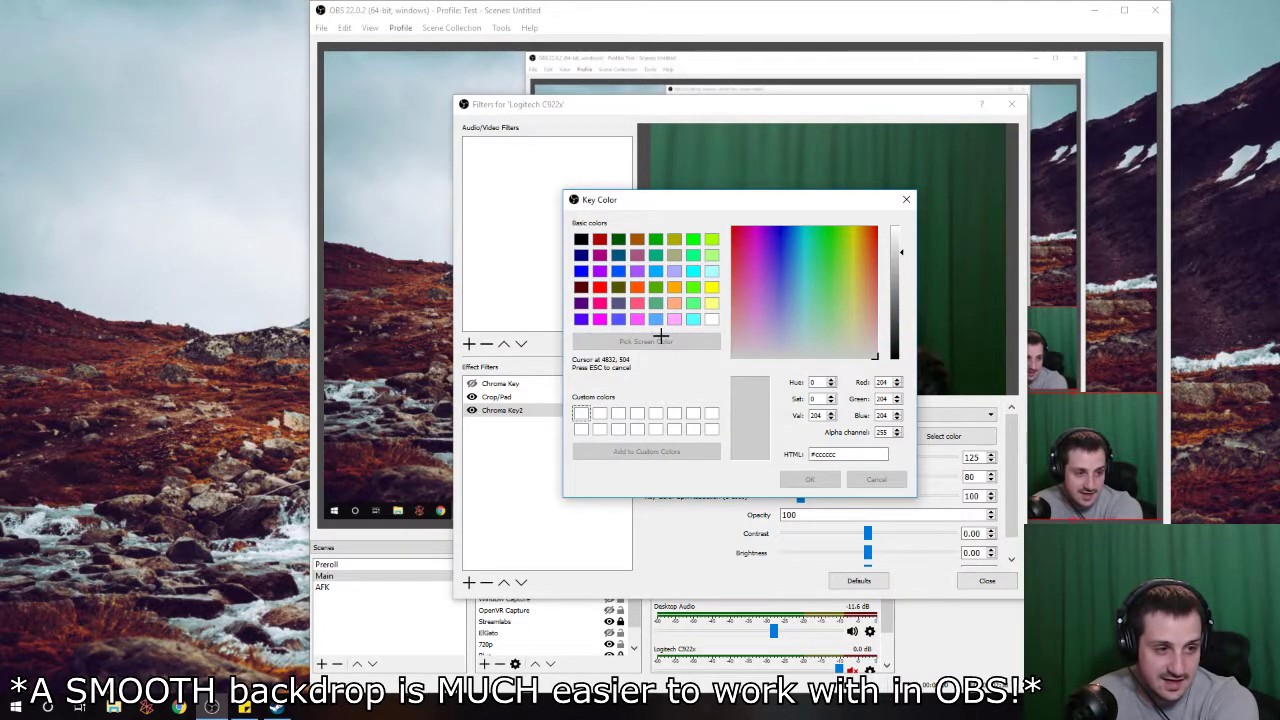
click(715, 145)
click(812, 480)
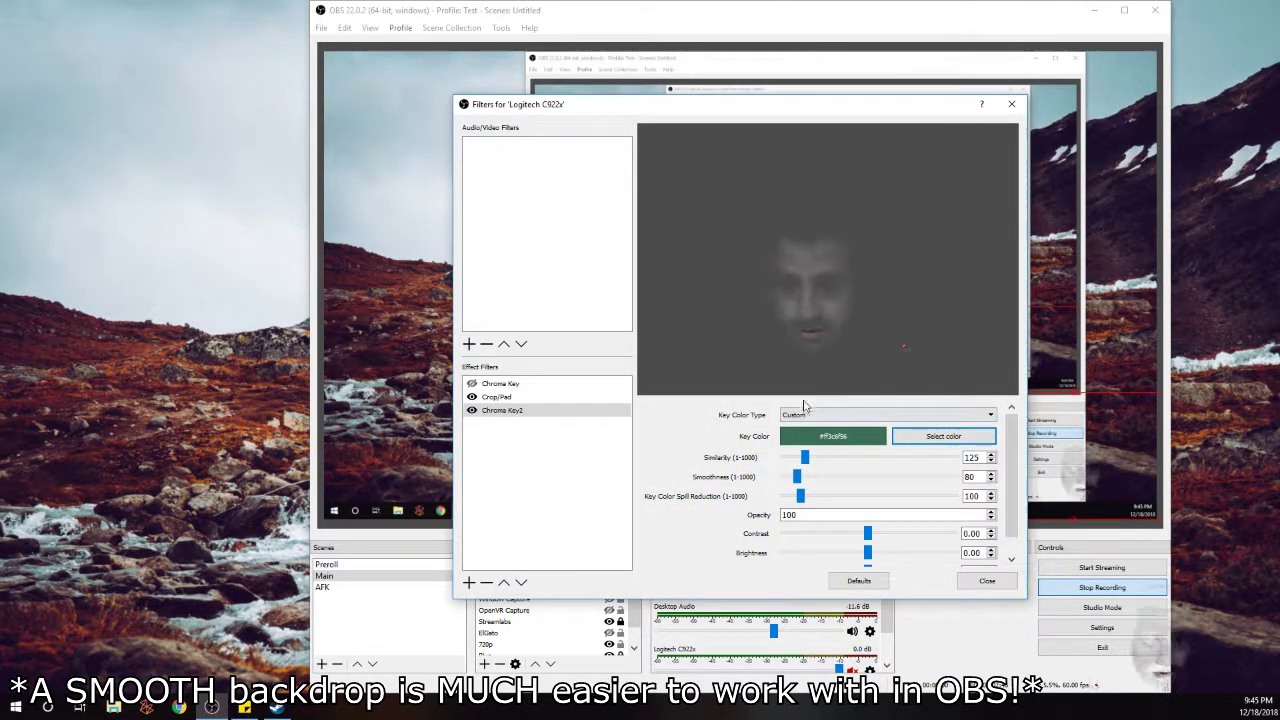
Set Chroma Key2's similarity to 21, smoothness to 64, key color spill reduction to 1, contrast to 0.02 and brightness to 0.03
drag(806, 457, 779, 500)
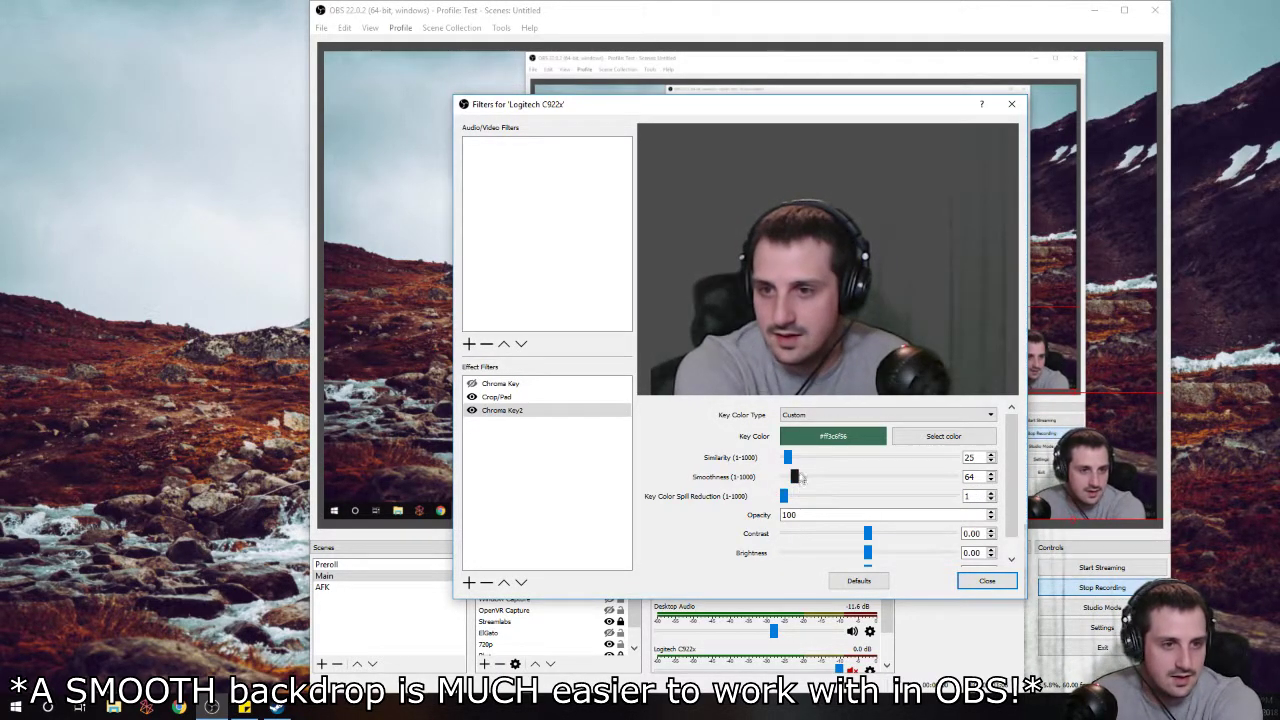
drag(789, 458, 791, 459)
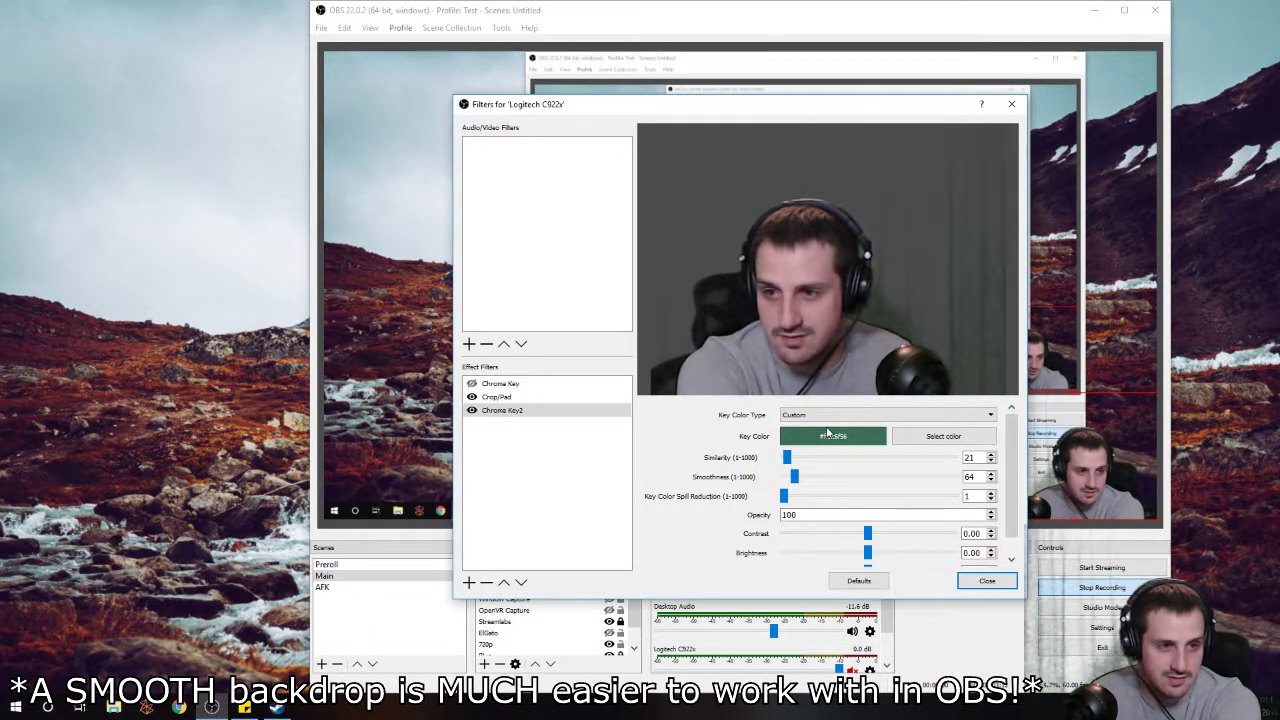
drag(789, 458, 791, 459)
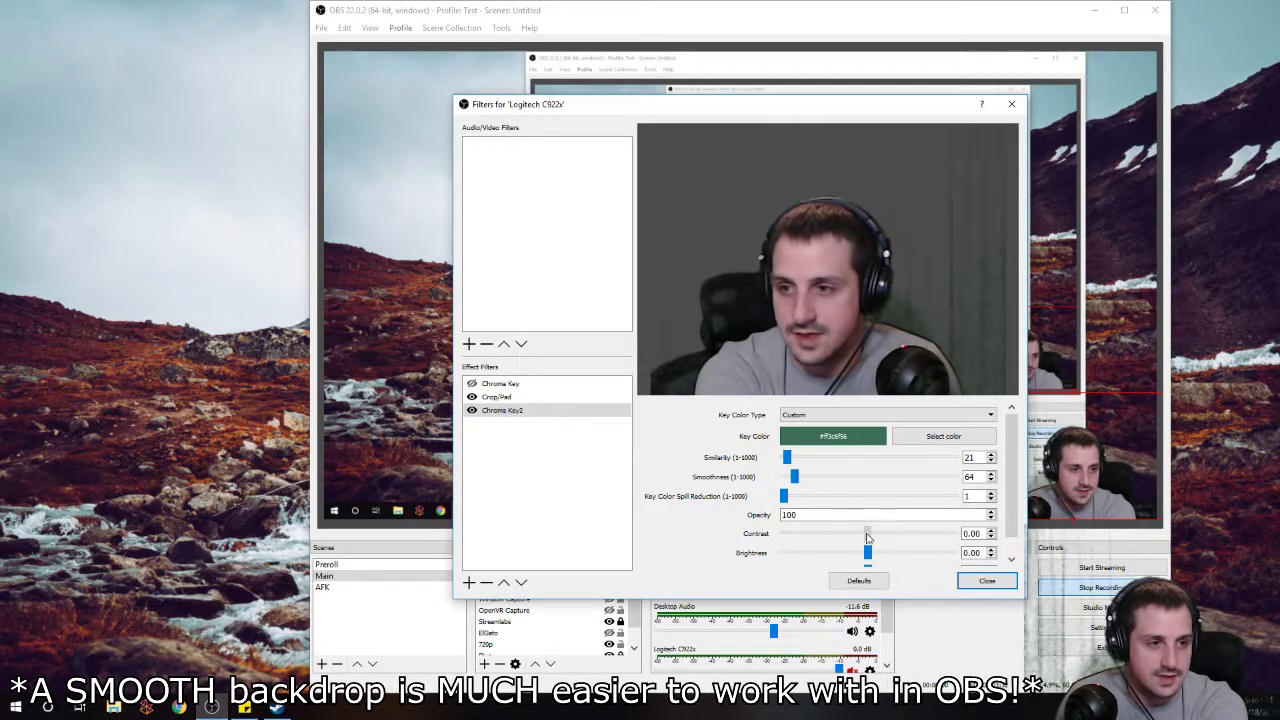
drag(866, 536, 870, 534)
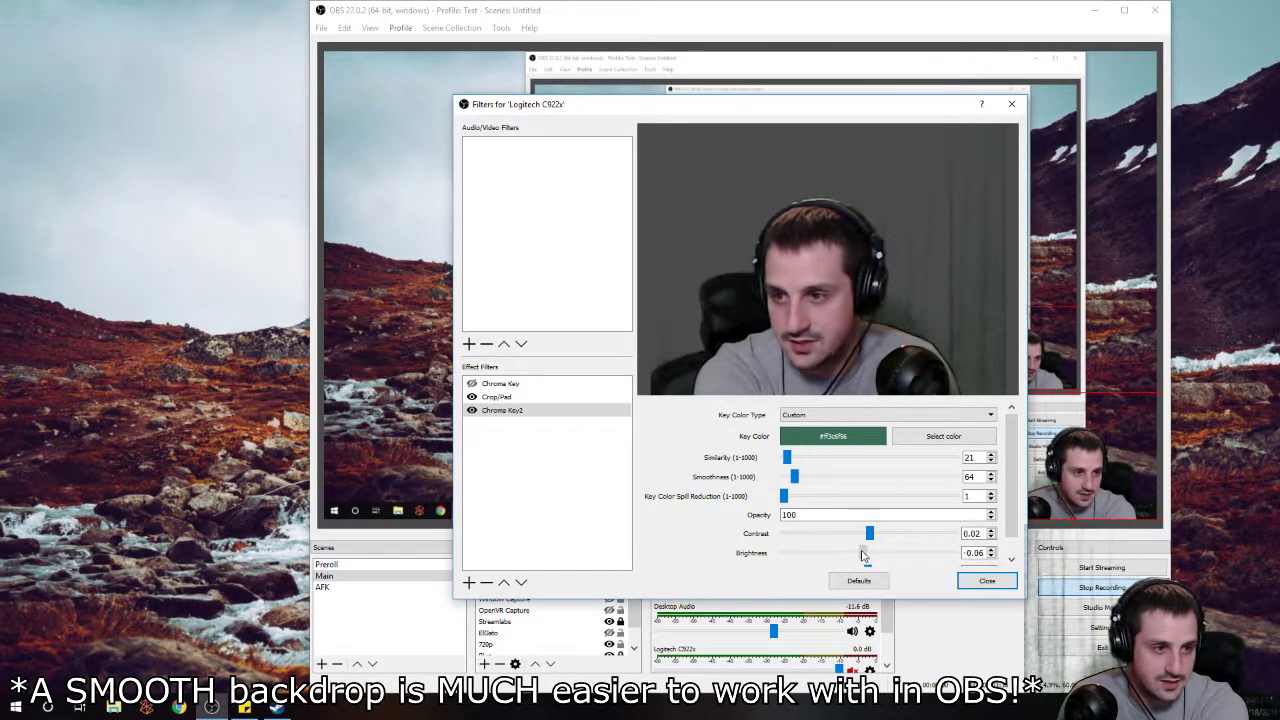
drag(867, 553, 869, 553)
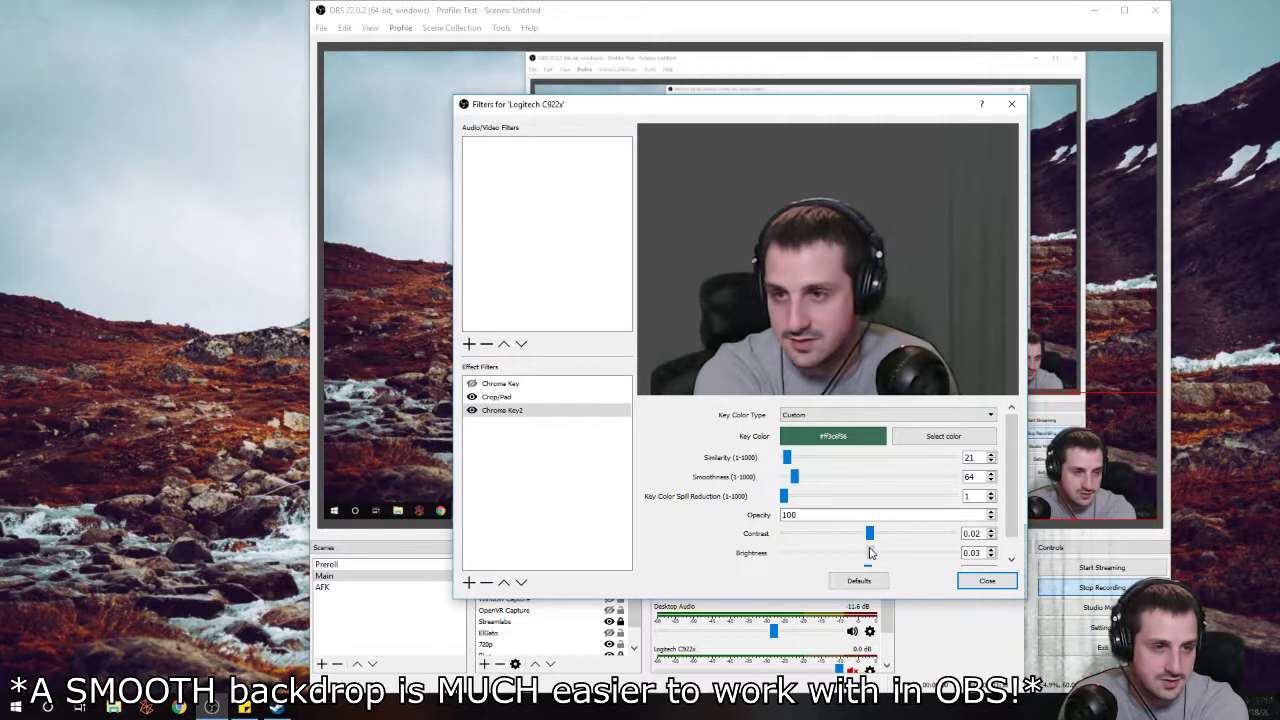
Raise the similarity to 39 and change the custom key color to green #3d6f37
drag(790, 459, 793, 458)
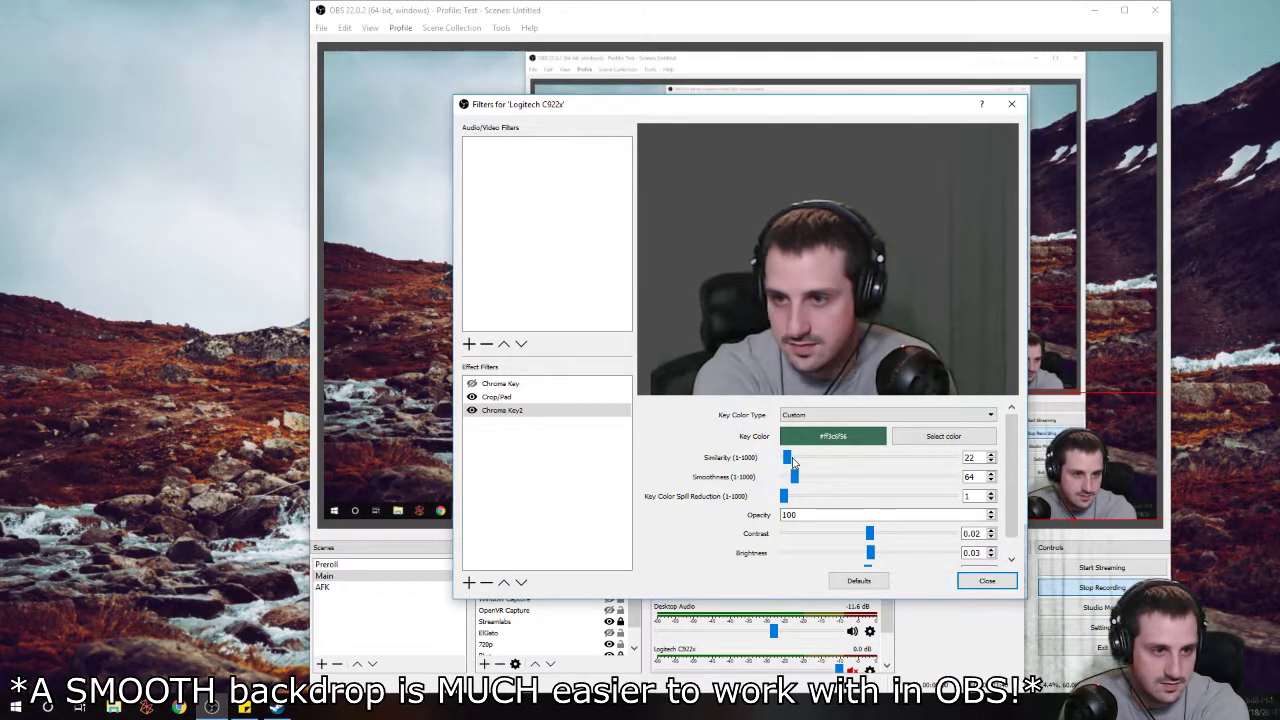
click(930, 439)
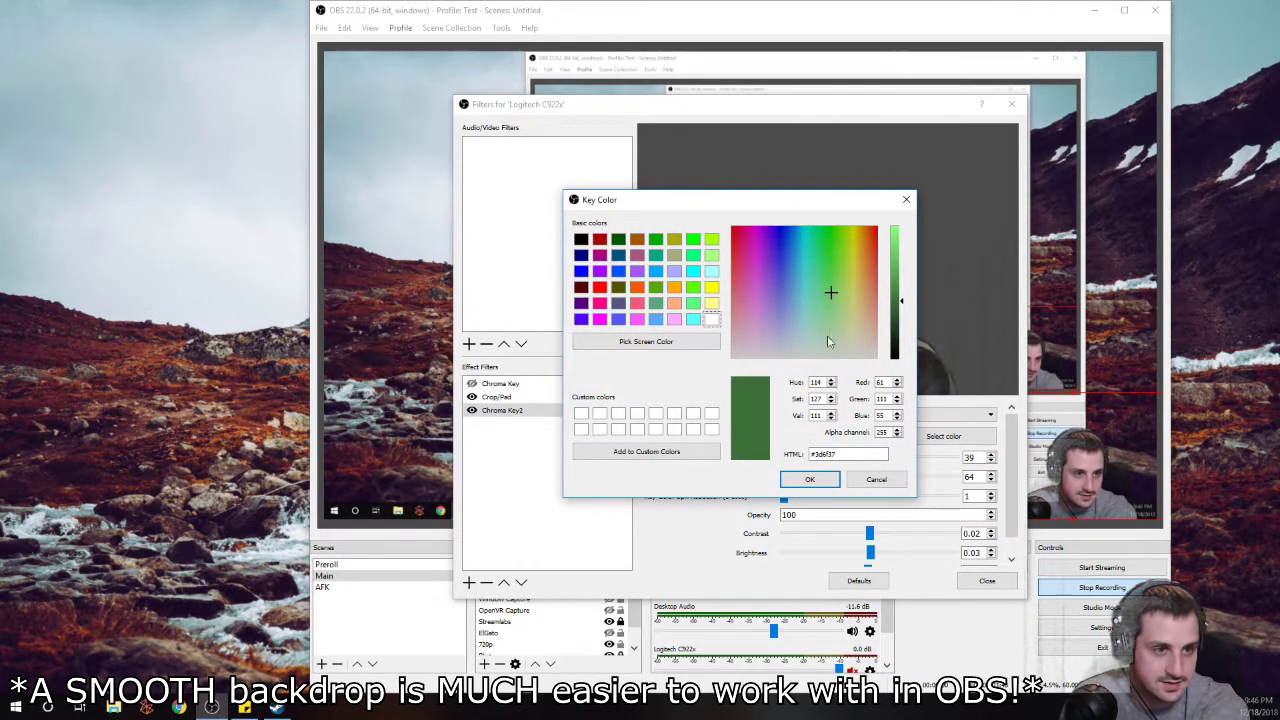
click(810, 479)
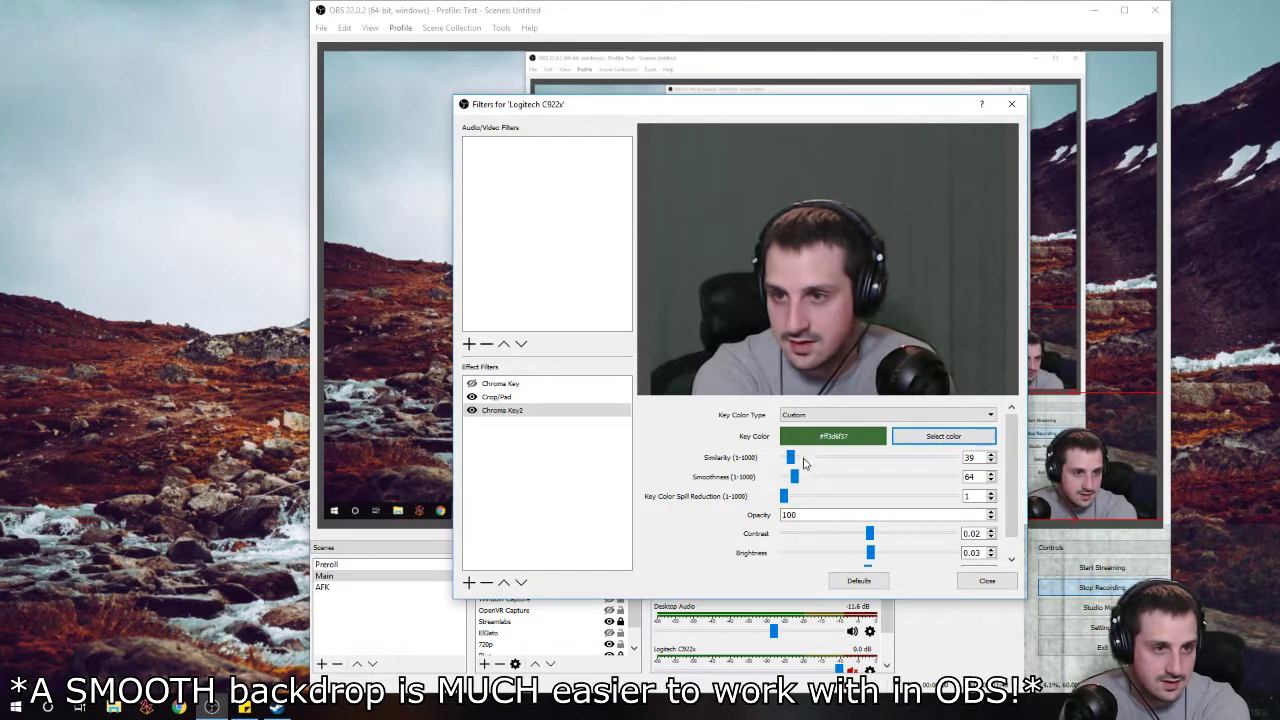
Fine-tune the key to similarity 64, smoothness 48 and key color spill reduction 29, and close the filter settings
drag(792, 458, 790, 480)
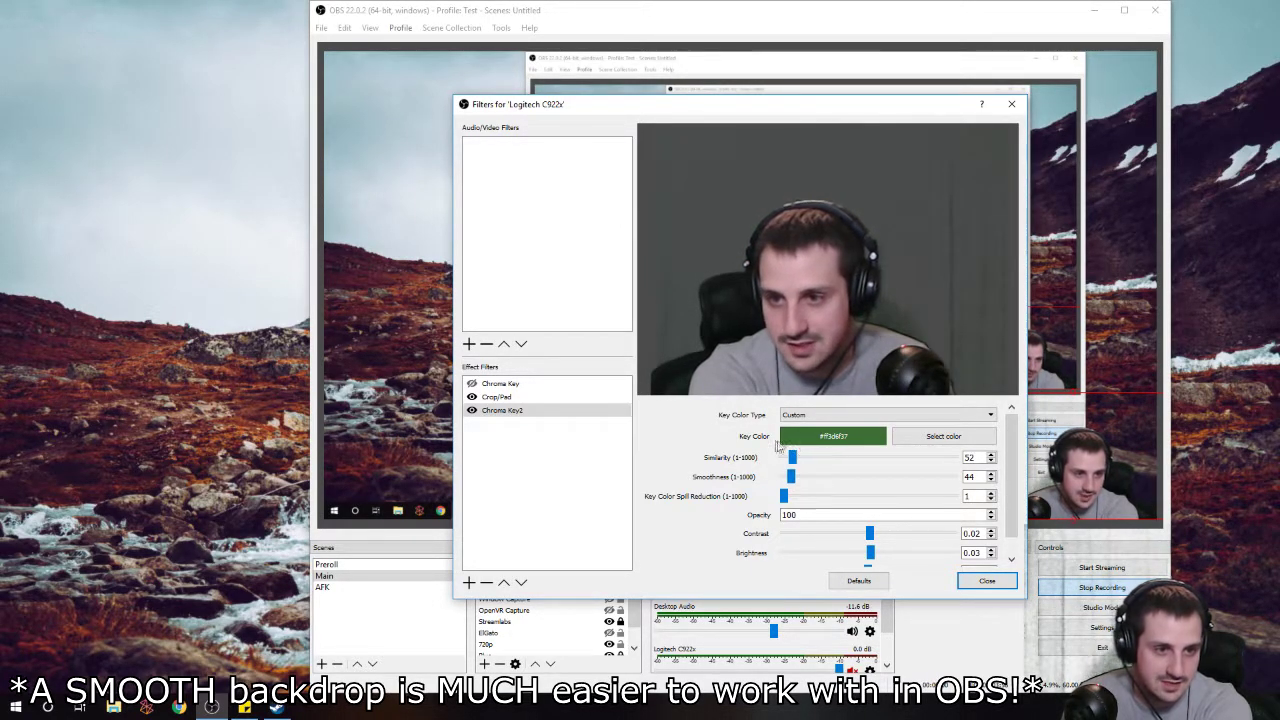
drag(784, 496, 789, 491)
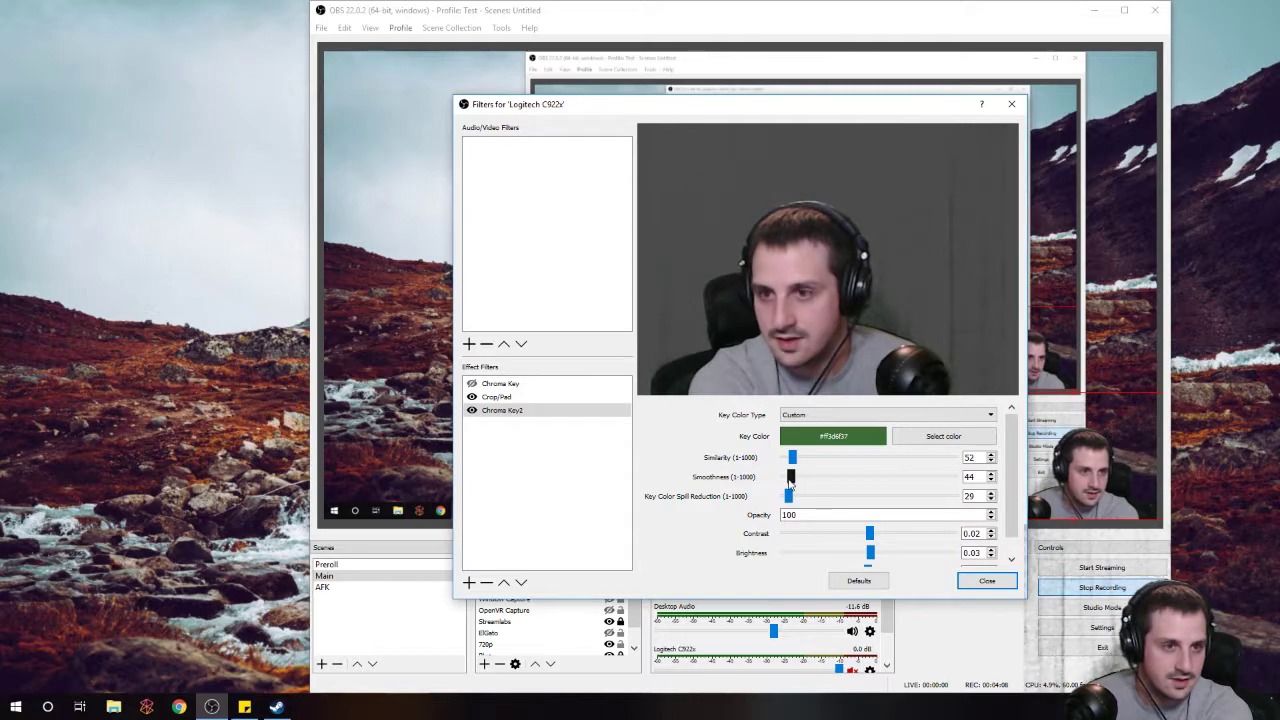
drag(790, 479, 792, 479)
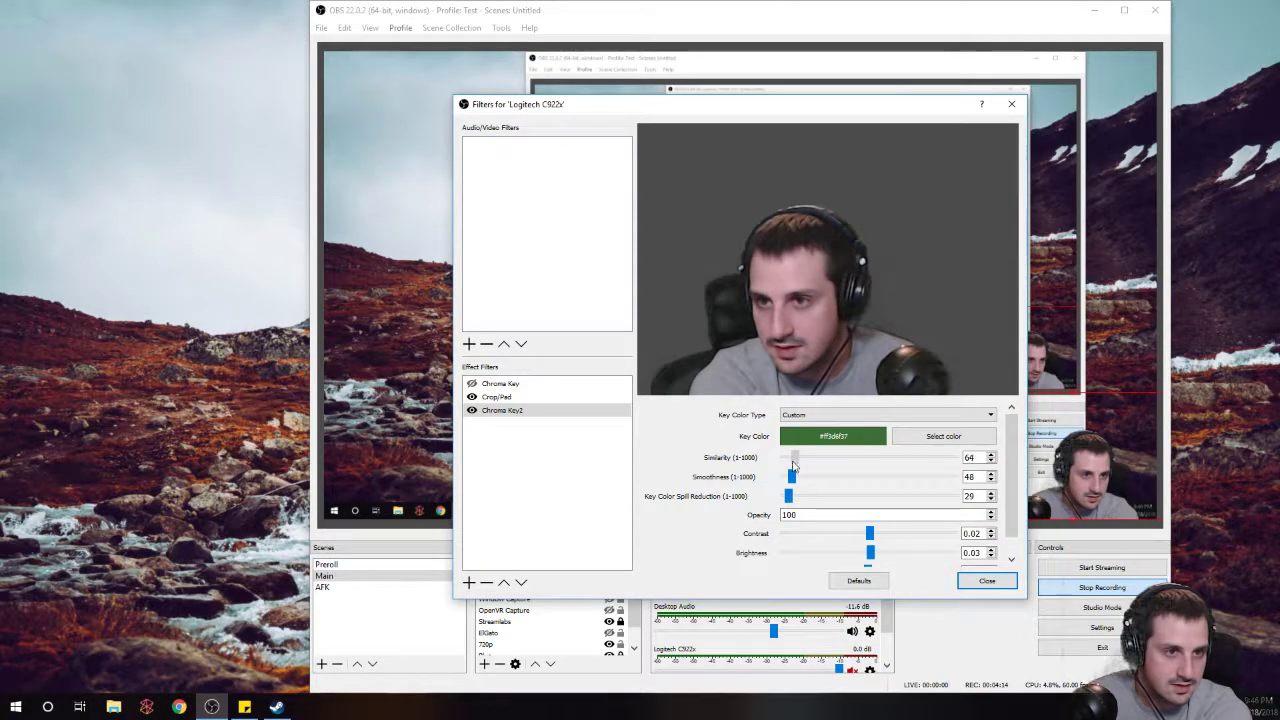
click(986, 581)
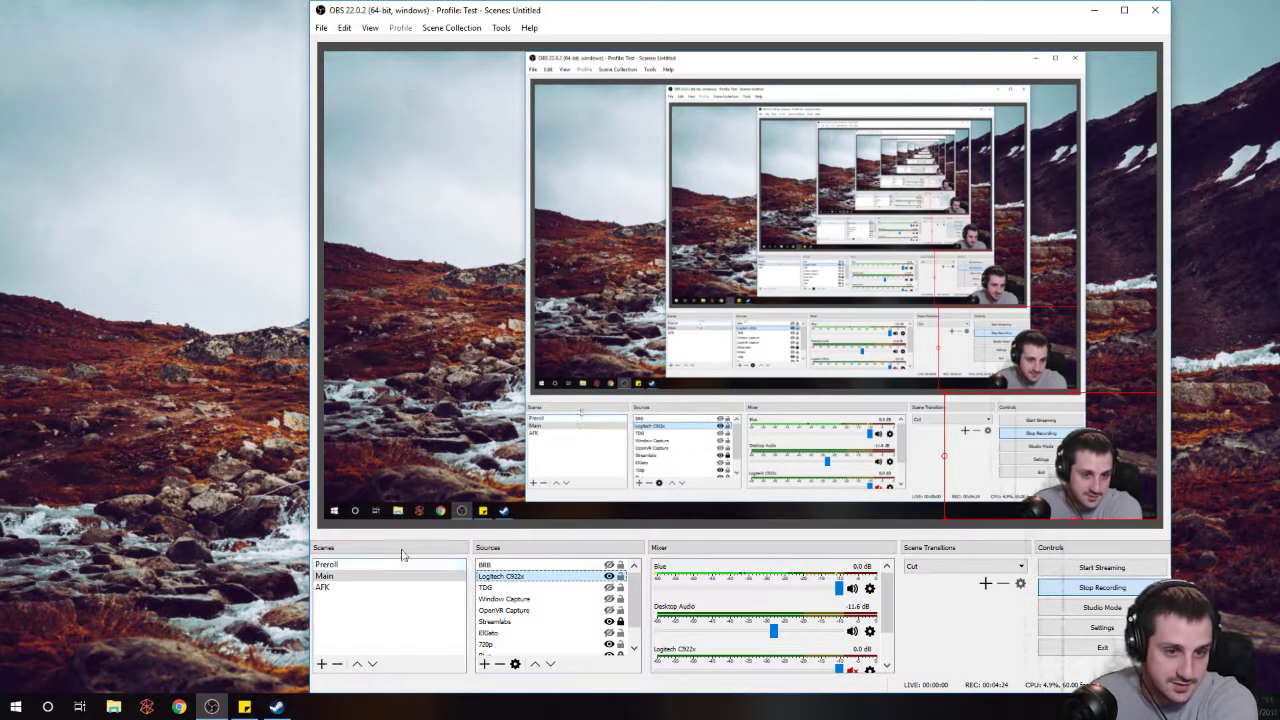
Open the Logitech C922x source's video configuration and make sure automatic white balance is off
right_click(512, 584)
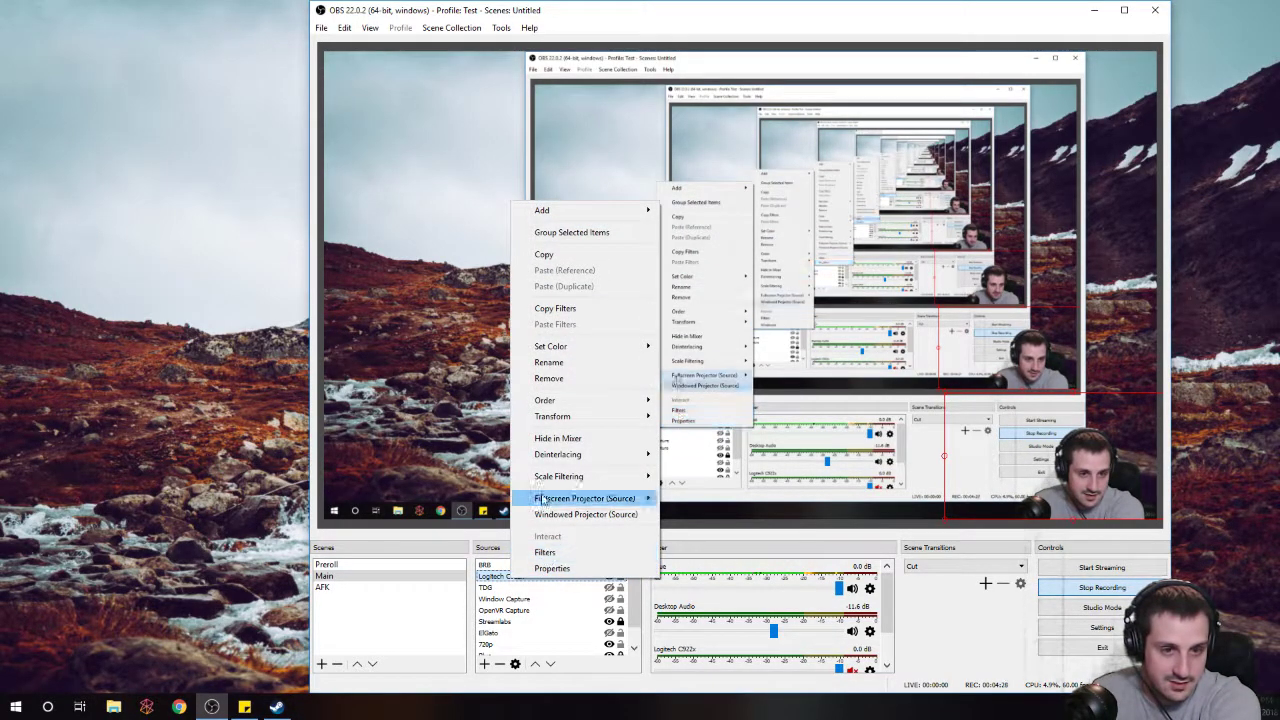
click(556, 568)
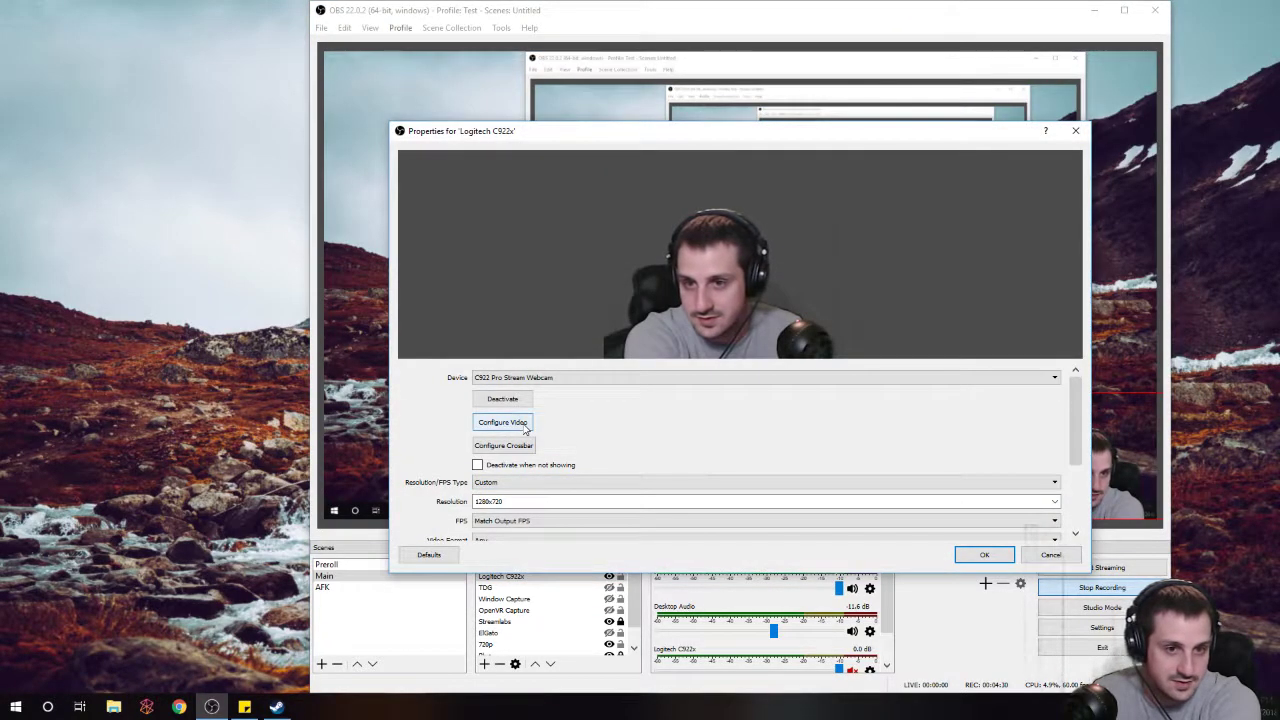
click(514, 427)
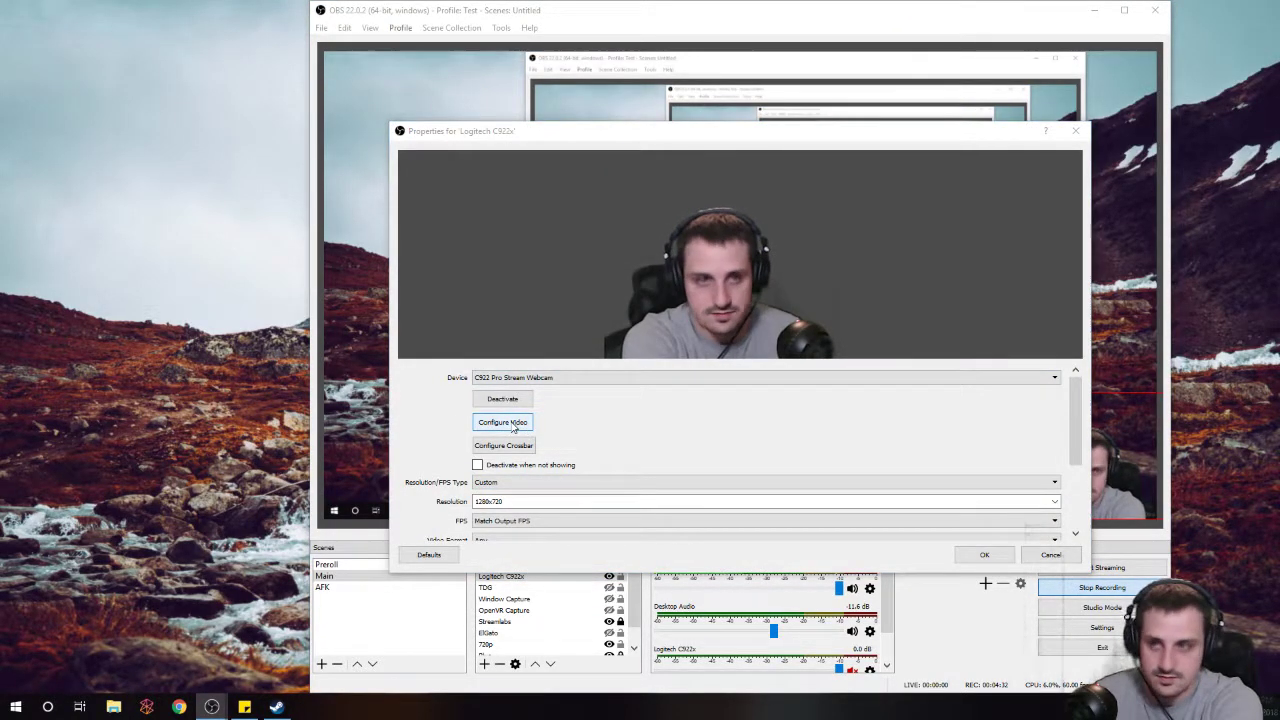
drag(828, 39, 361, 105)
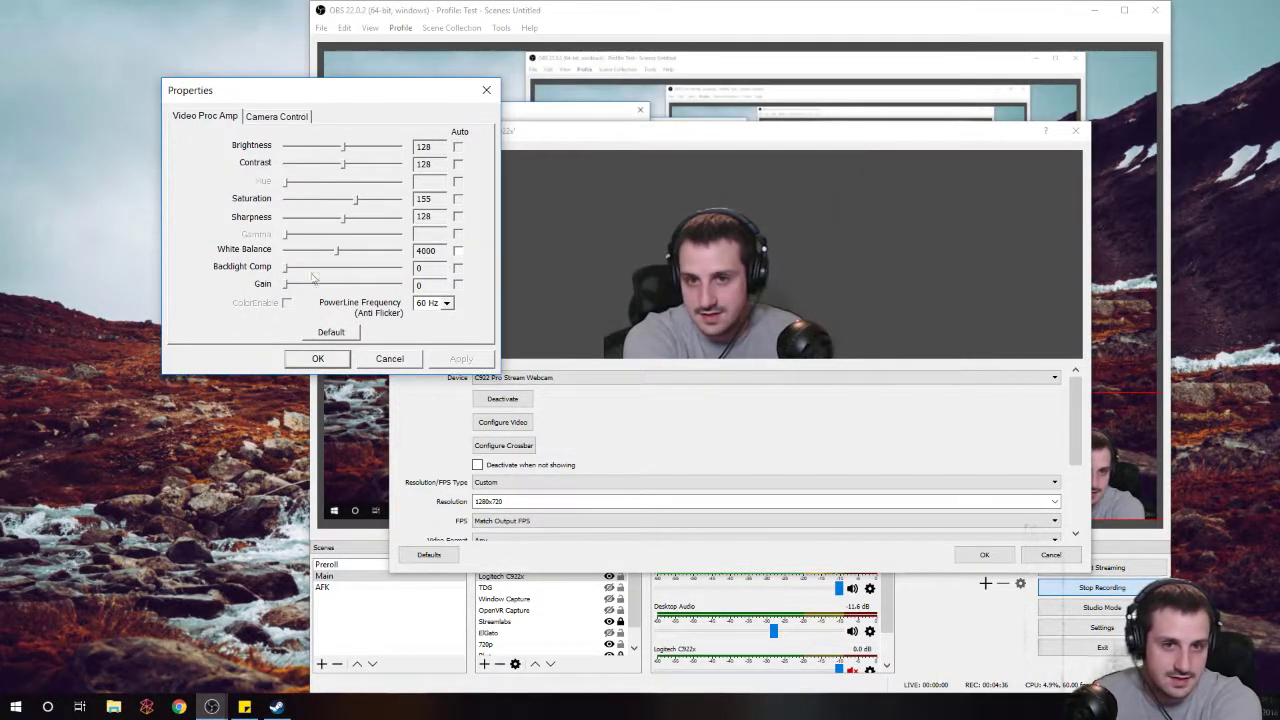
click(457, 251)
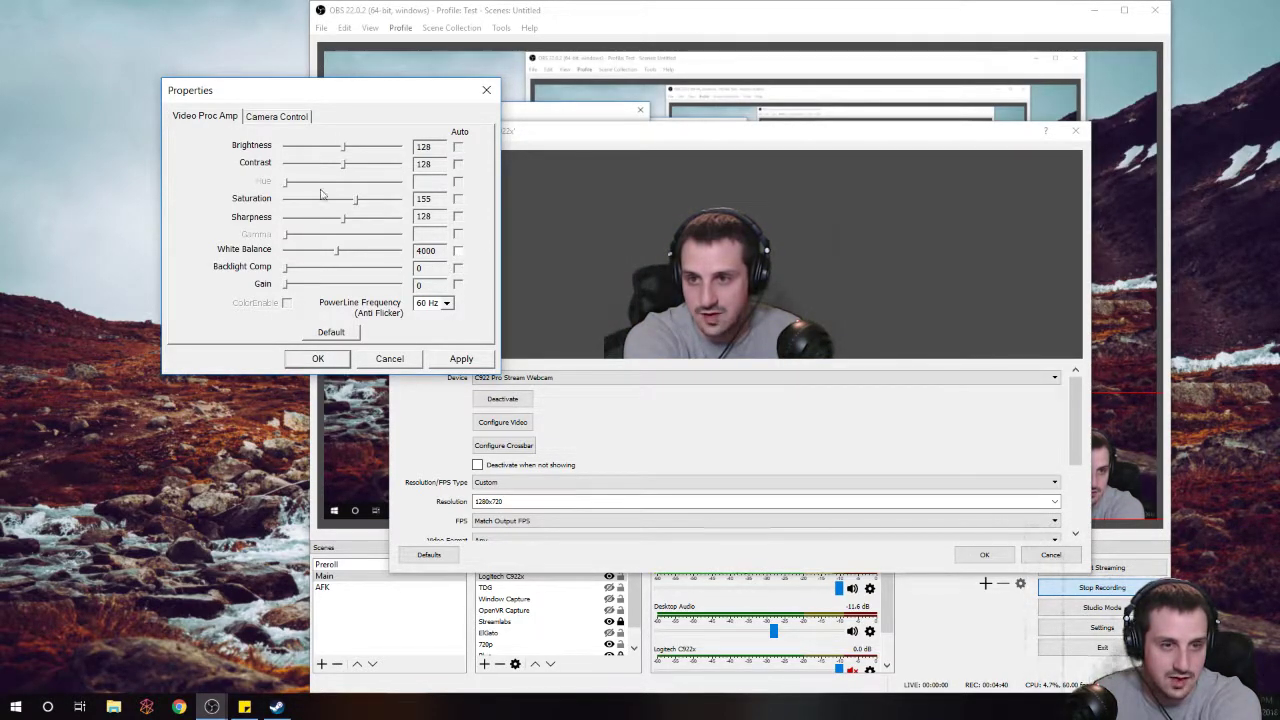
Turn off automatic exposure in the webcam's camera controls, apply it, and confirm the camera and source properties
click(277, 116)
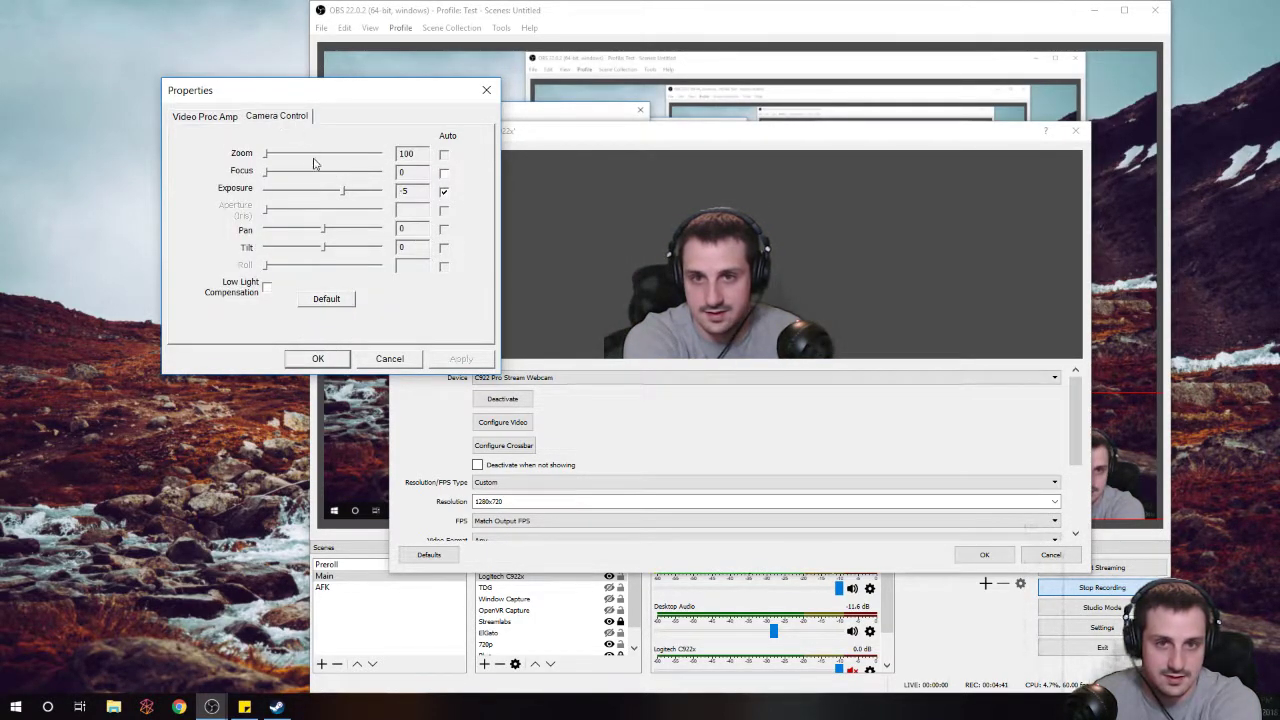
click(444, 191)
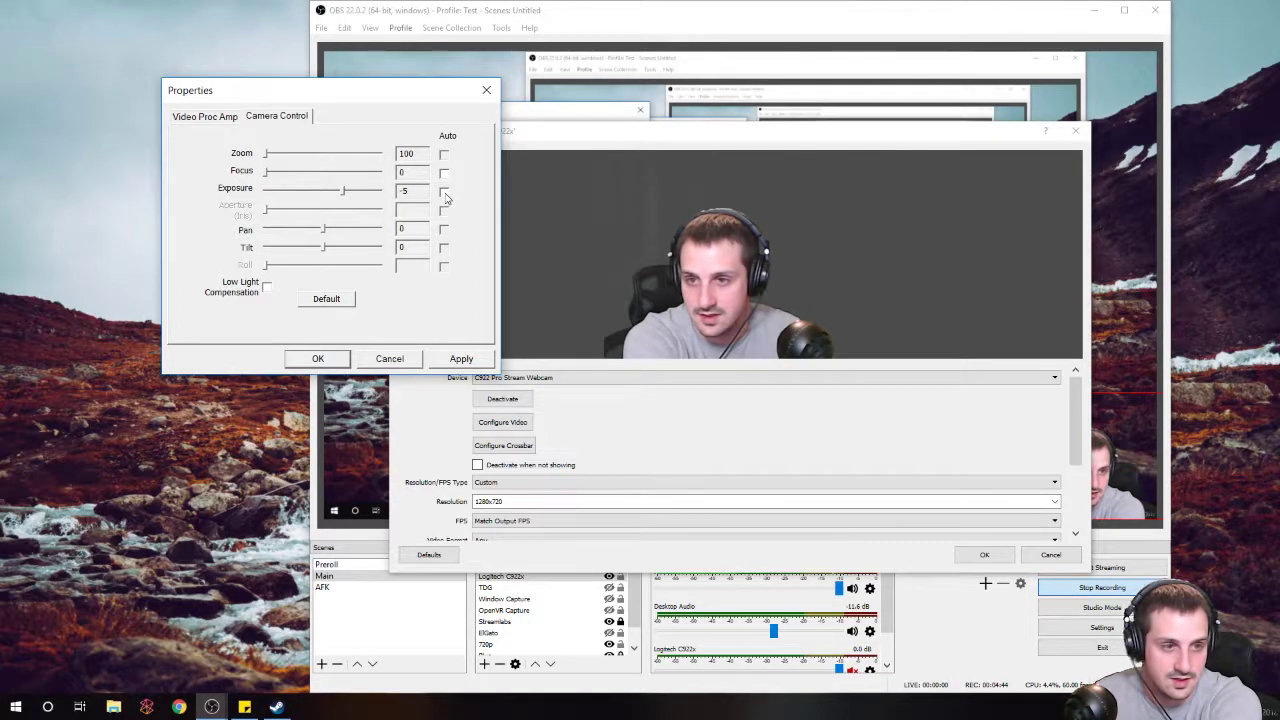
click(459, 359)
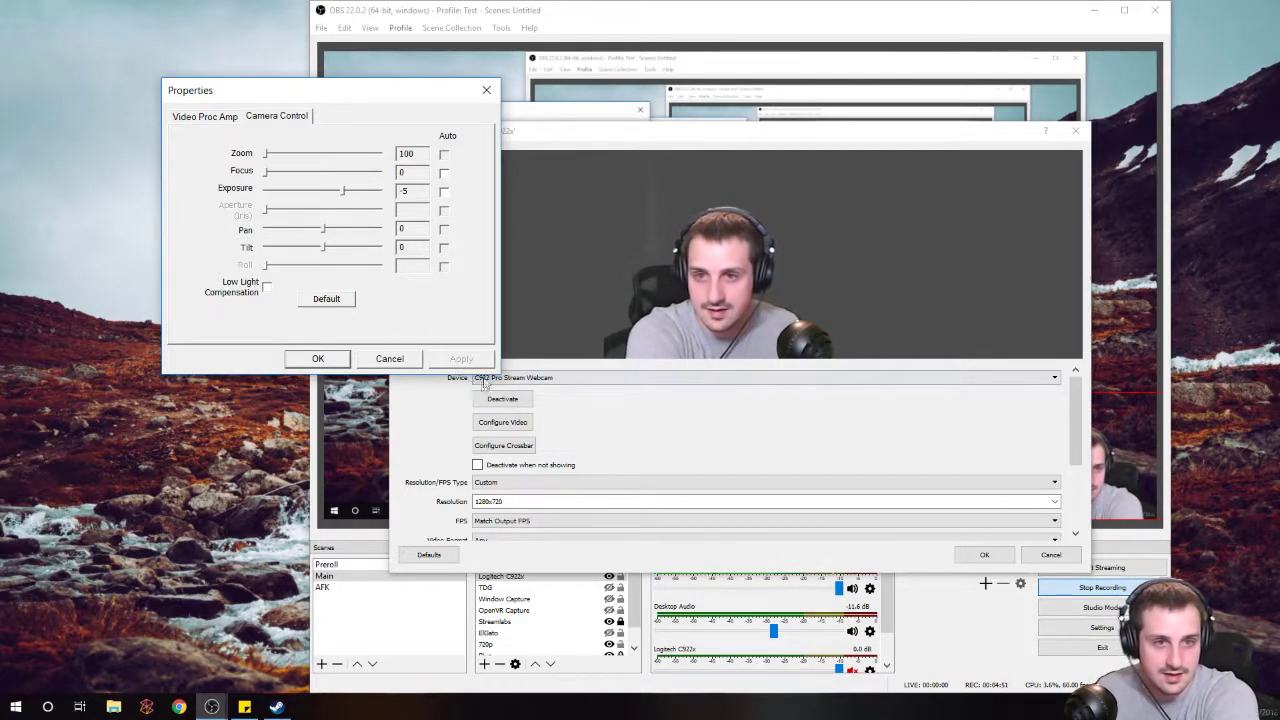
click(340, 362)
click(984, 555)
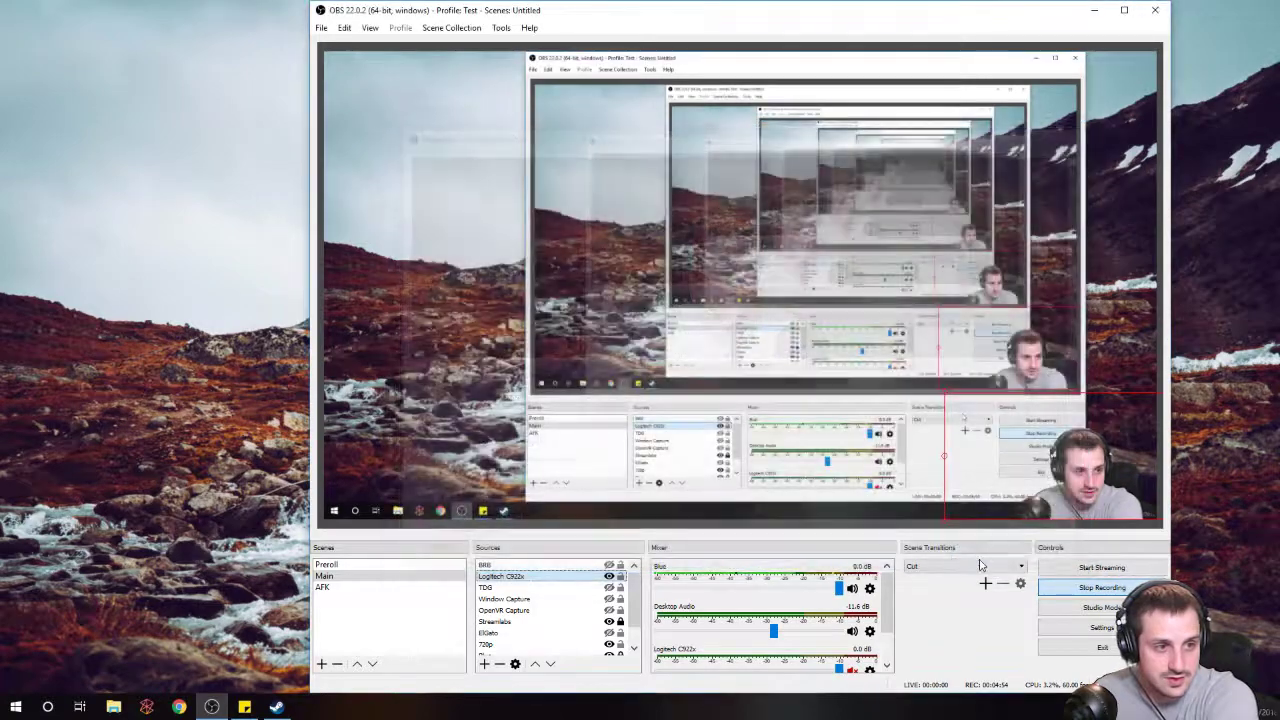